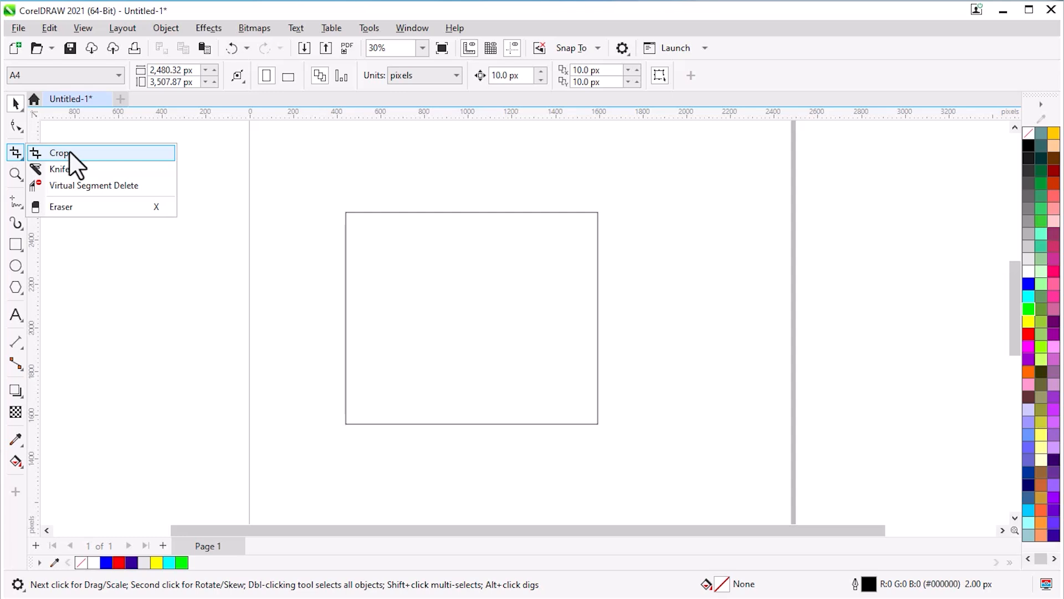
Crop the rectangle with an area about 1,075 by 1,014 px over its upper-left part.
left_click(69, 152)
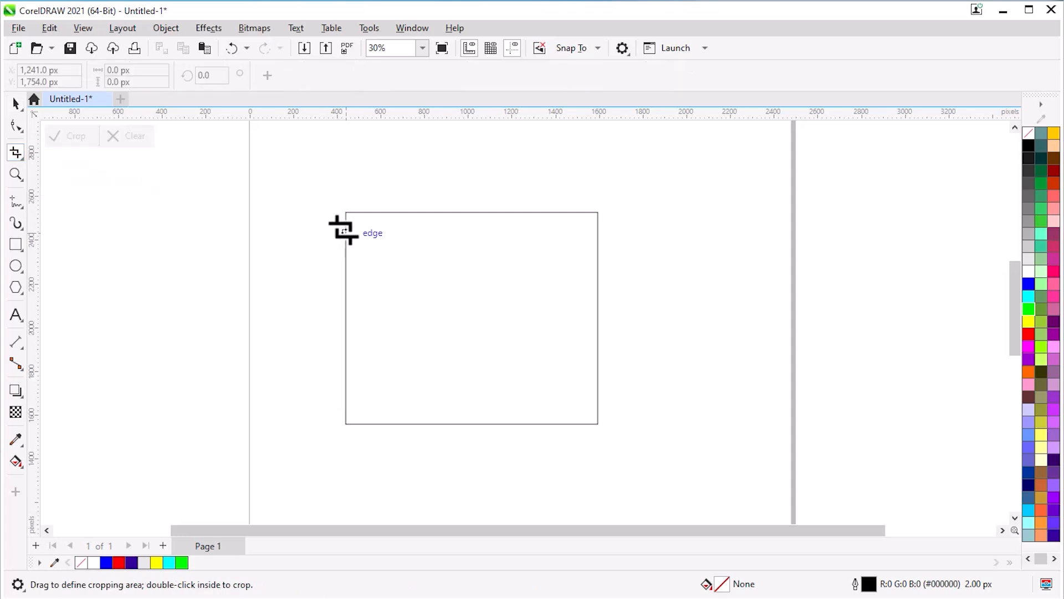
left_click_drag(321, 168, 554, 390)
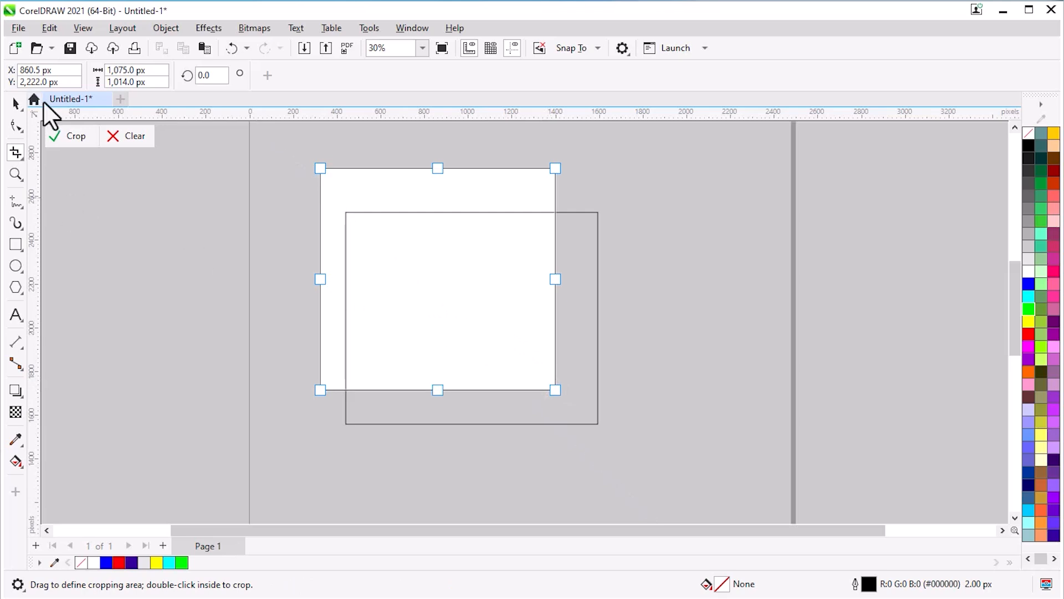
left_click(73, 137)
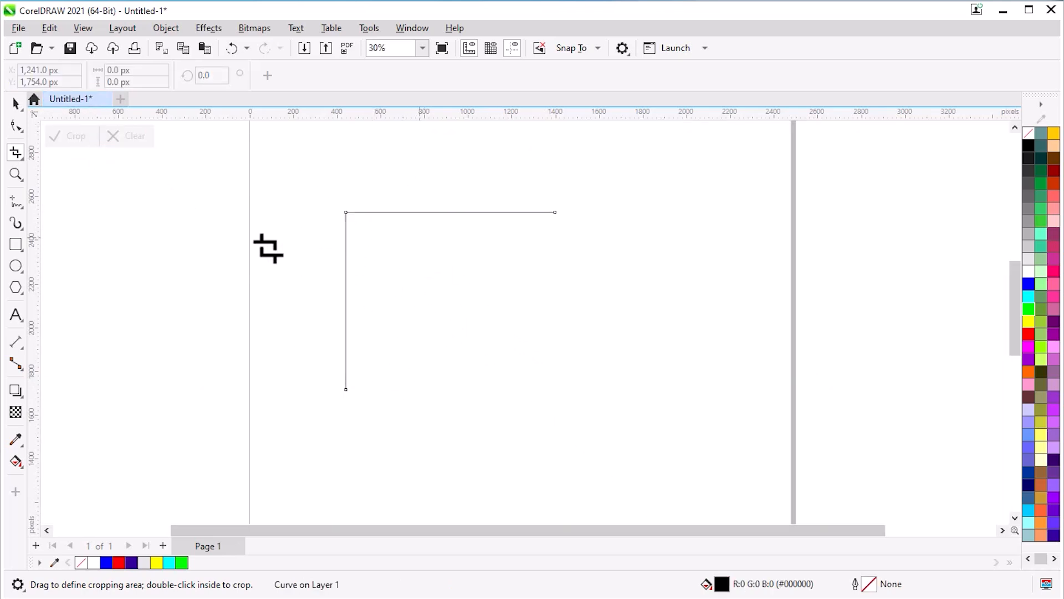
Fill the rectangle with blue and deselect it.
scroll(374, 241, "up", 1)
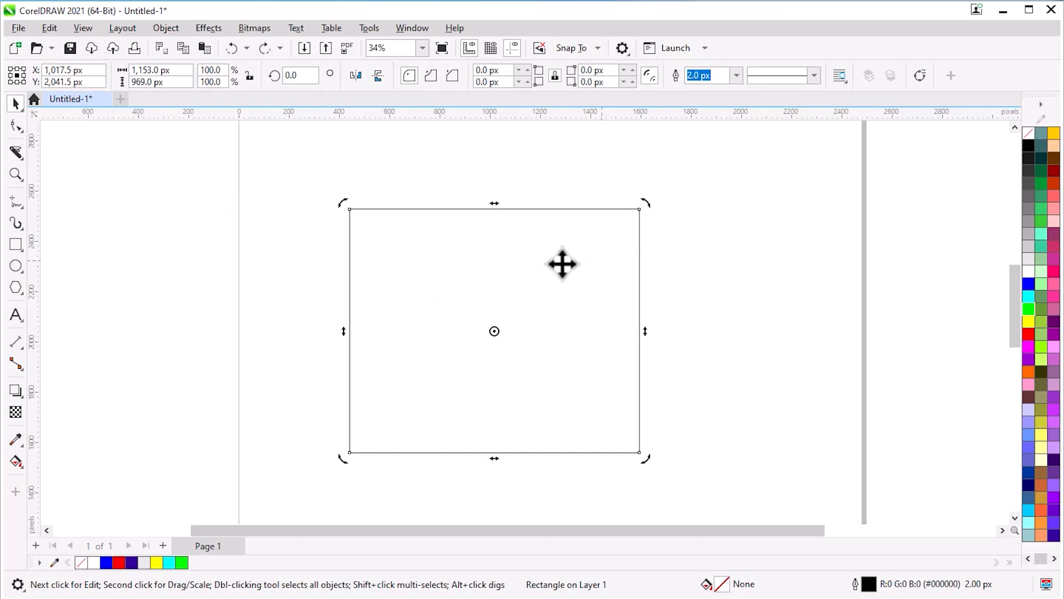
left_click(1026, 284)
left_click(417, 180)
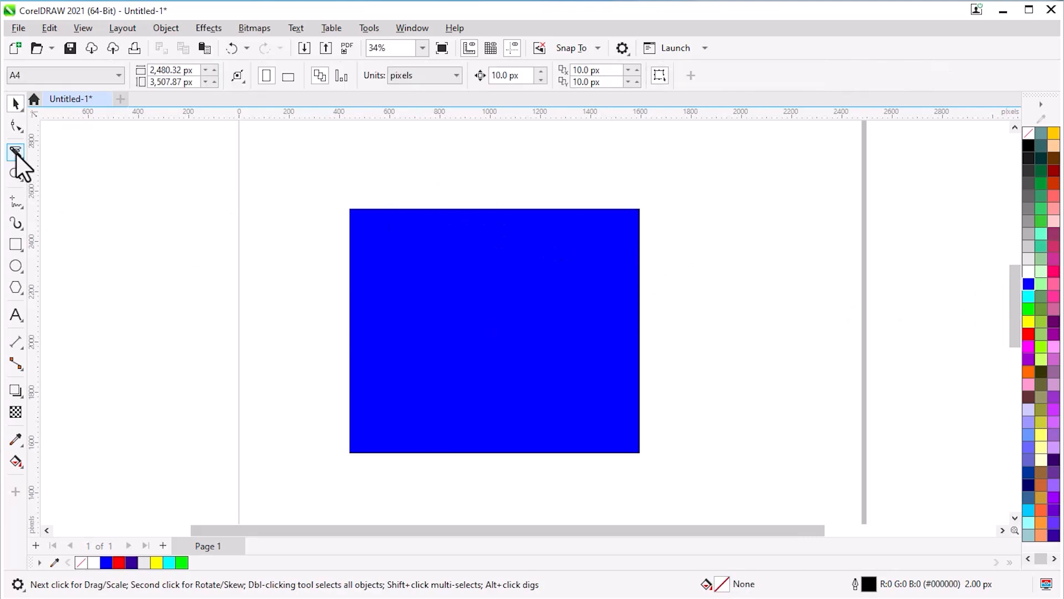
Slice the blue rectangle with two straight diagonal Knife cuts, one across its upper-right corner and one across its lower-left corner.
left_click(16, 152)
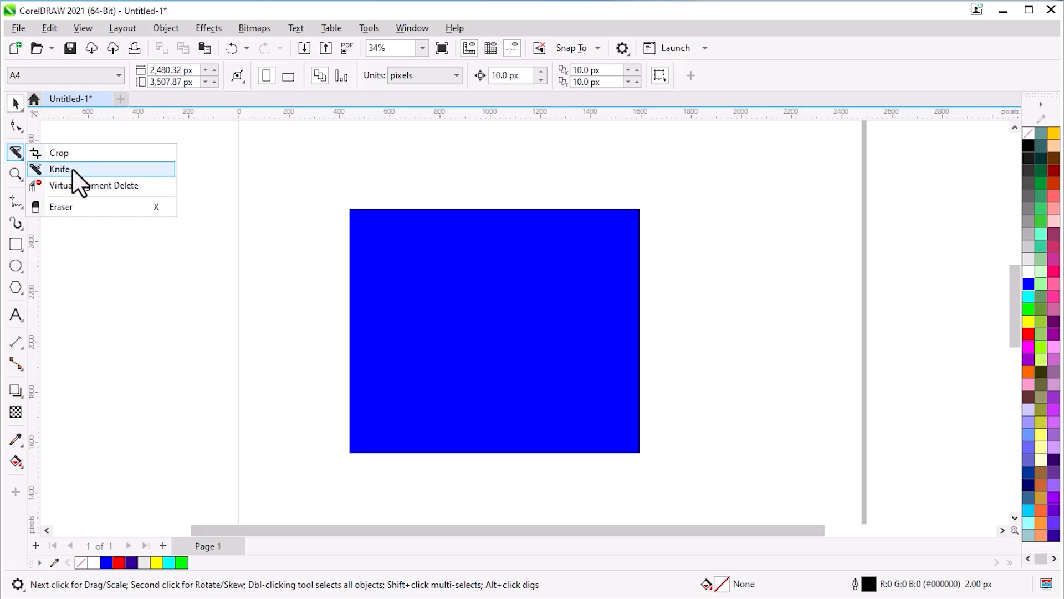
left_click(72, 168)
mouse_move(408, 178)
left_mouse_down()
mouse_move(482, 238)
mouse_move(660, 332)
left_mouse_up()
left_click_drag(269, 238, 609, 478)
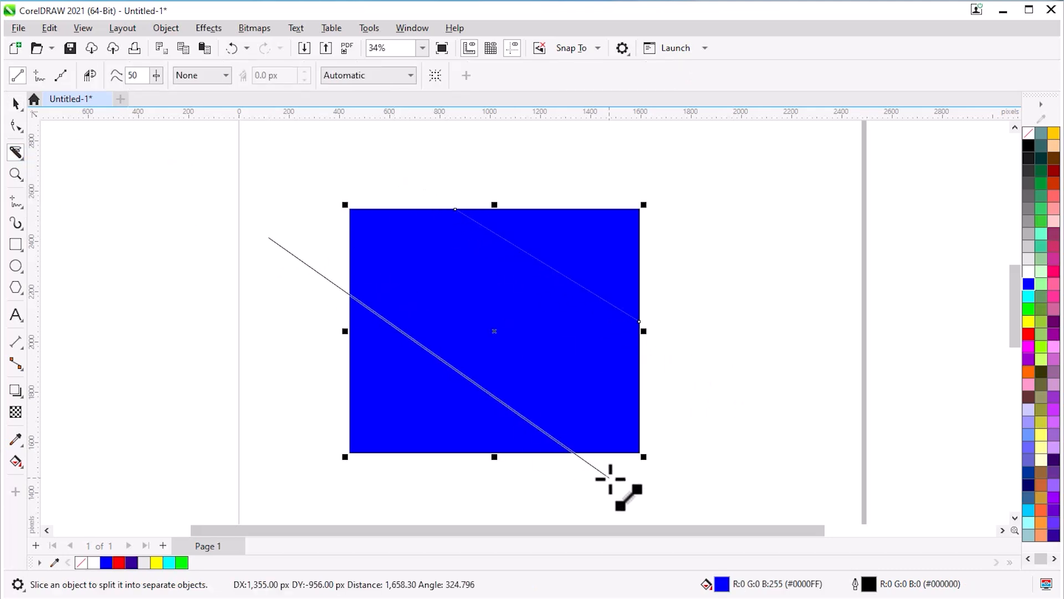
left_click_drag(610, 478, 611, 480)
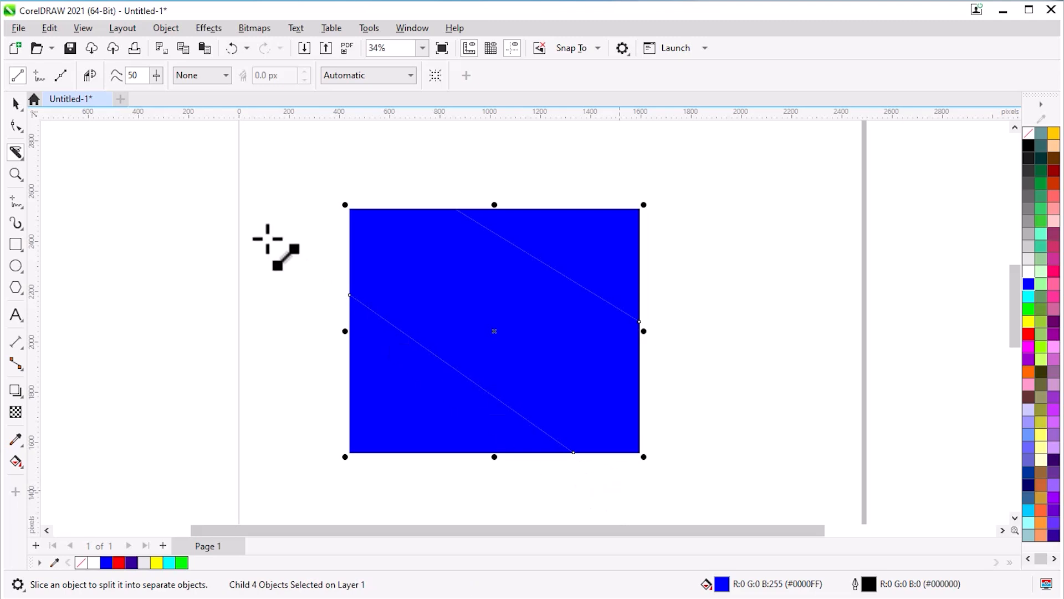
Pull the upper-right triangle up and to the right, and the remaining grouped pieces down and to the left.
left_click(15, 103)
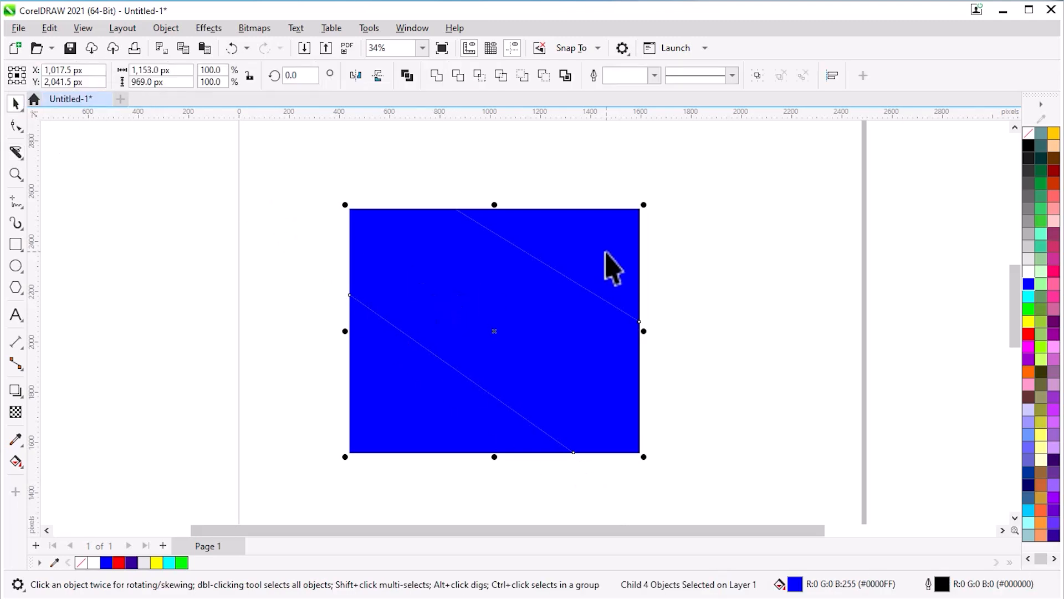
left_click(590, 260)
left_click_drag(589, 261, 656, 217)
left_click_drag(430, 380, 379, 423)
Ungroup the remaining sliced pieces and remove the loose outline pulled off the lower-left triangle.
right_click(454, 343)
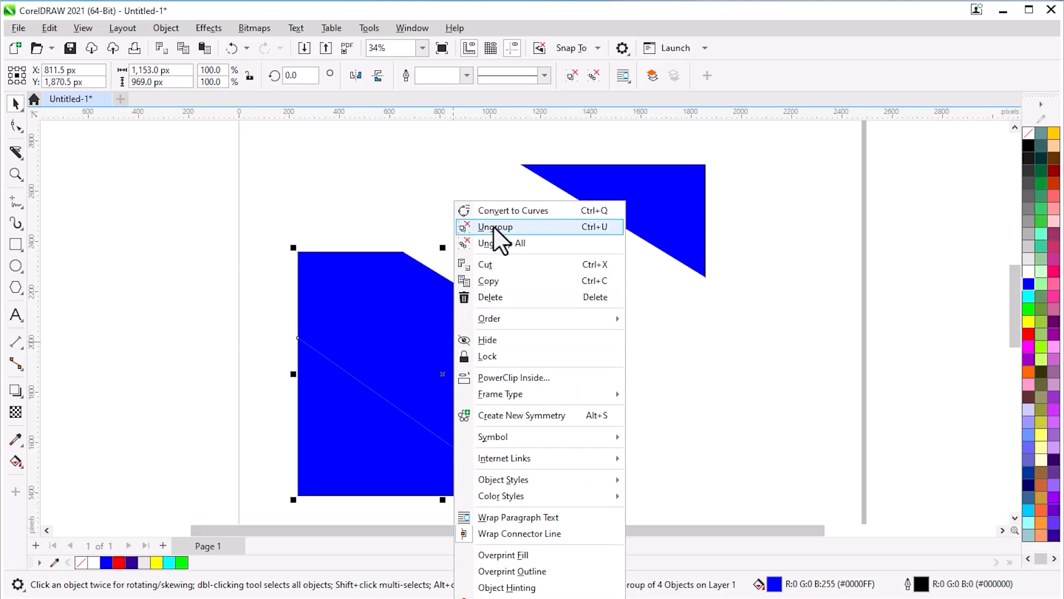
left_click(495, 226)
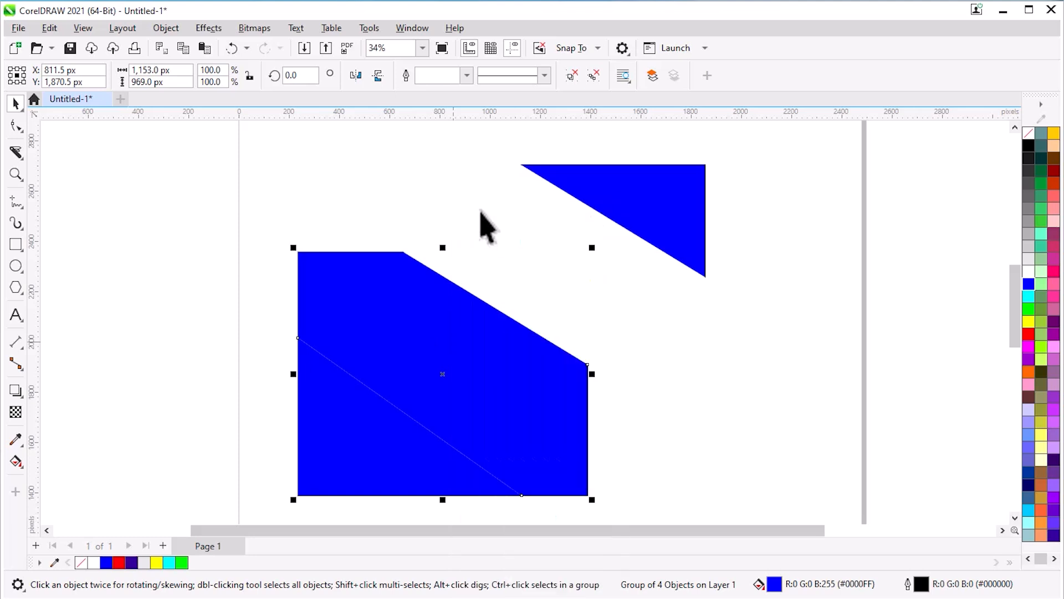
scroll(351, 399, "down", 2)
left_click_drag(385, 416, 386, 417)
scroll(417, 413, "up", 1)
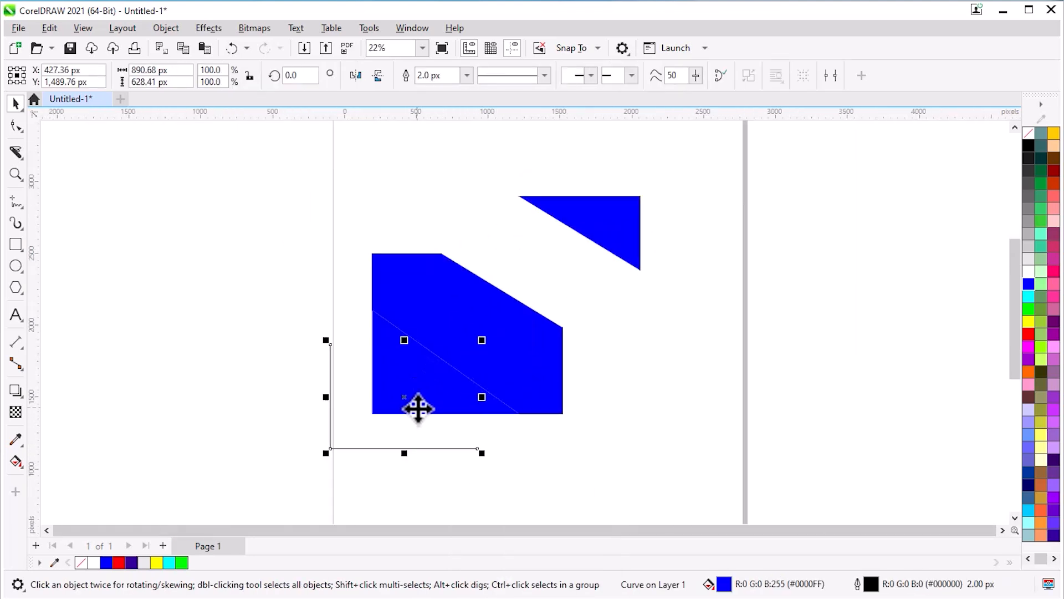
scroll(340, 401, "up", 3)
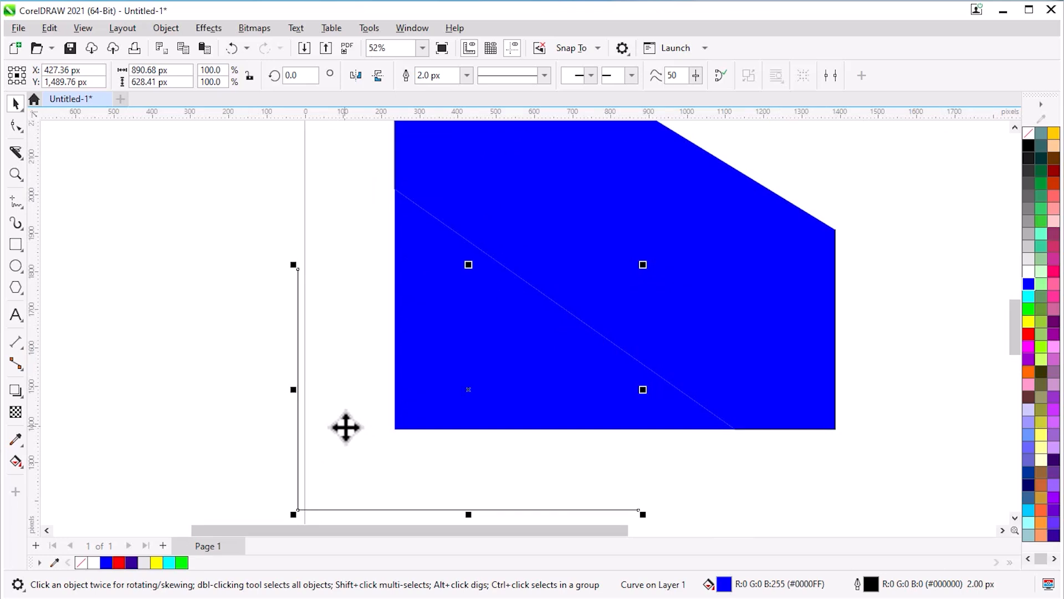
left_click(848, 475)
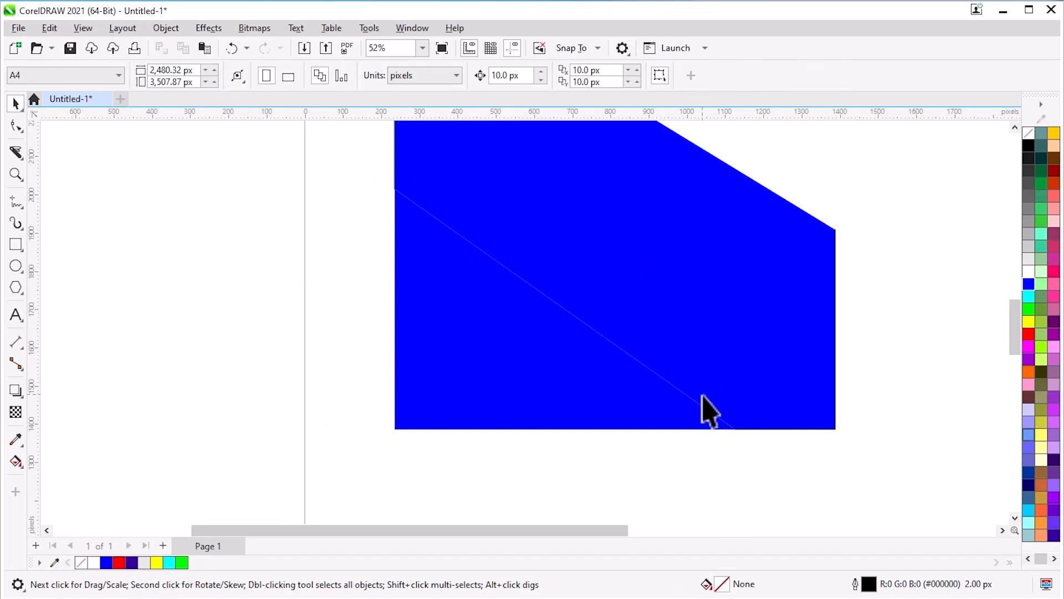
Move the lower-left triangle down and to the left, clear of the middle piece.
left_click(504, 329)
scroll(519, 342, "down", 1)
left_click_drag(519, 342, 498, 368)
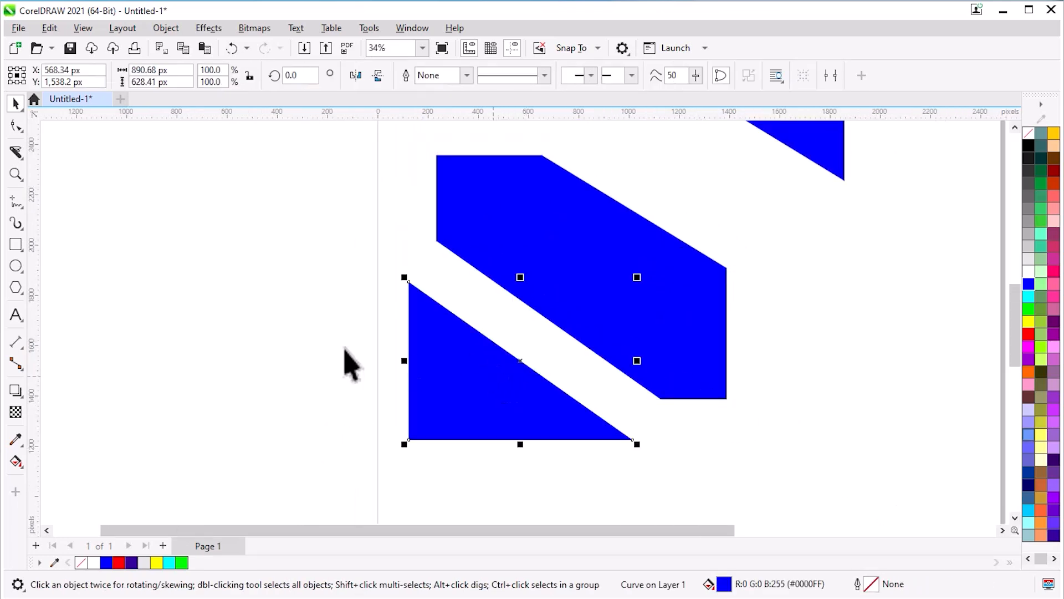
Fill the lower-left triangle with red and the middle piece with purple.
scroll(349, 363, "down", 2)
scroll(397, 235, "up", 1)
left_click_drag(356, 191, 488, 331)
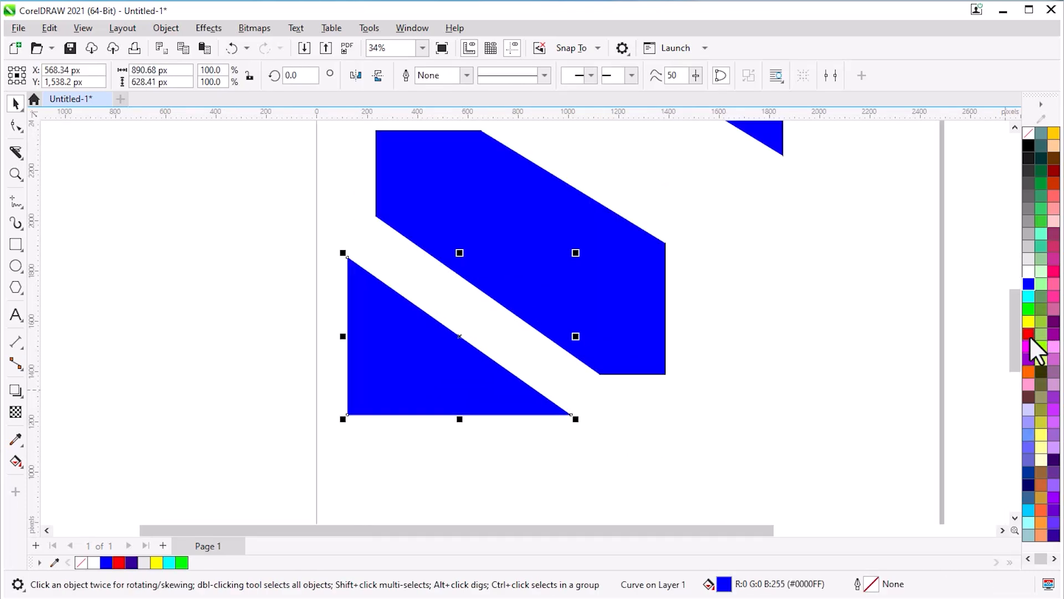
left_click(1029, 333)
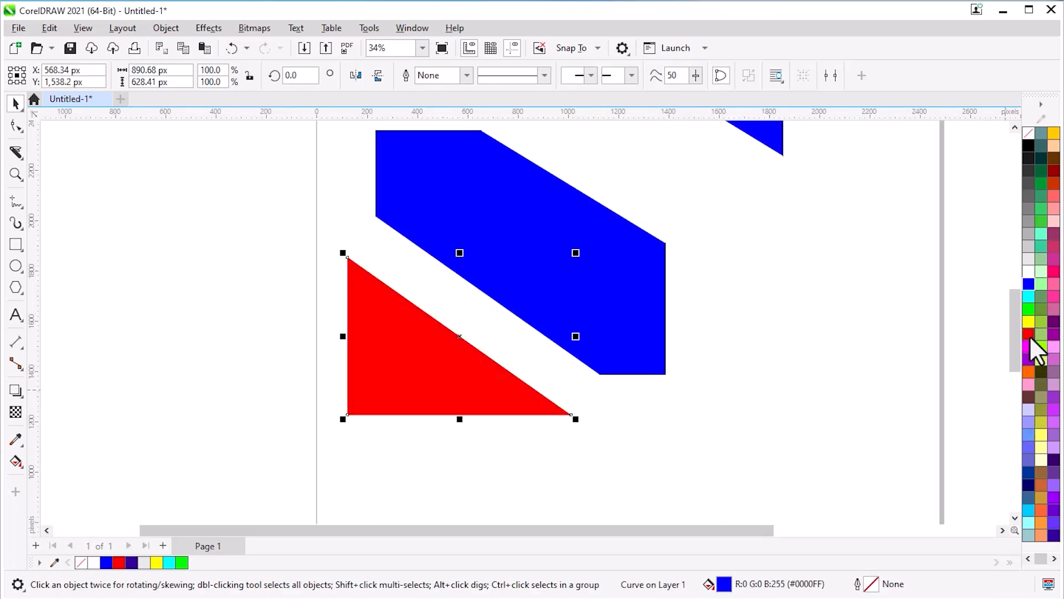
scroll(542, 404, "down", 1)
left_click(600, 313)
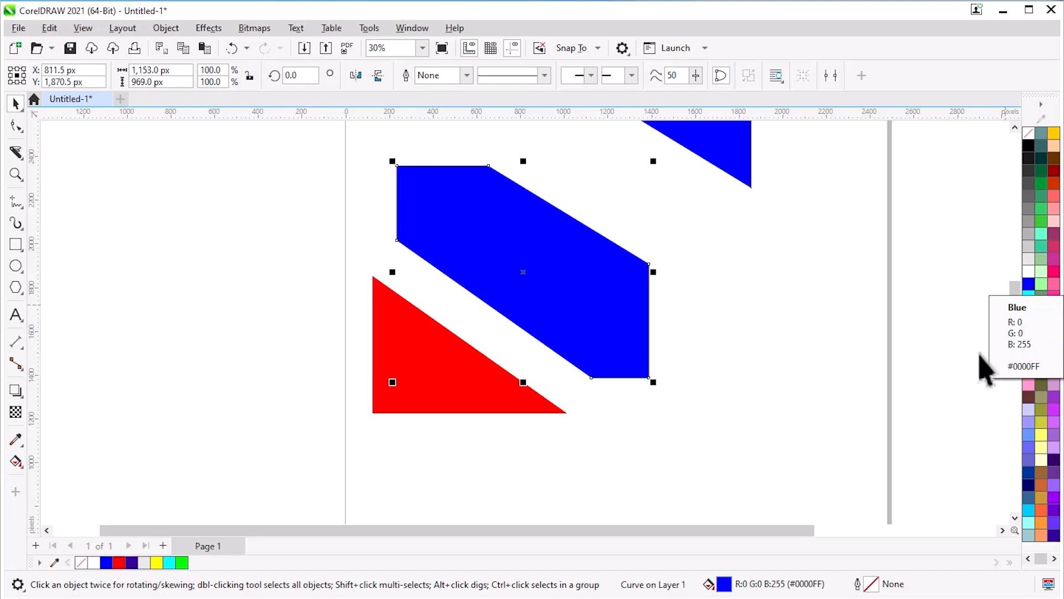
left_click(1053, 409)
Fill the upper-right triangle with pink (#FF3399).
scroll(706, 274, "down", 3)
left_click(698, 253)
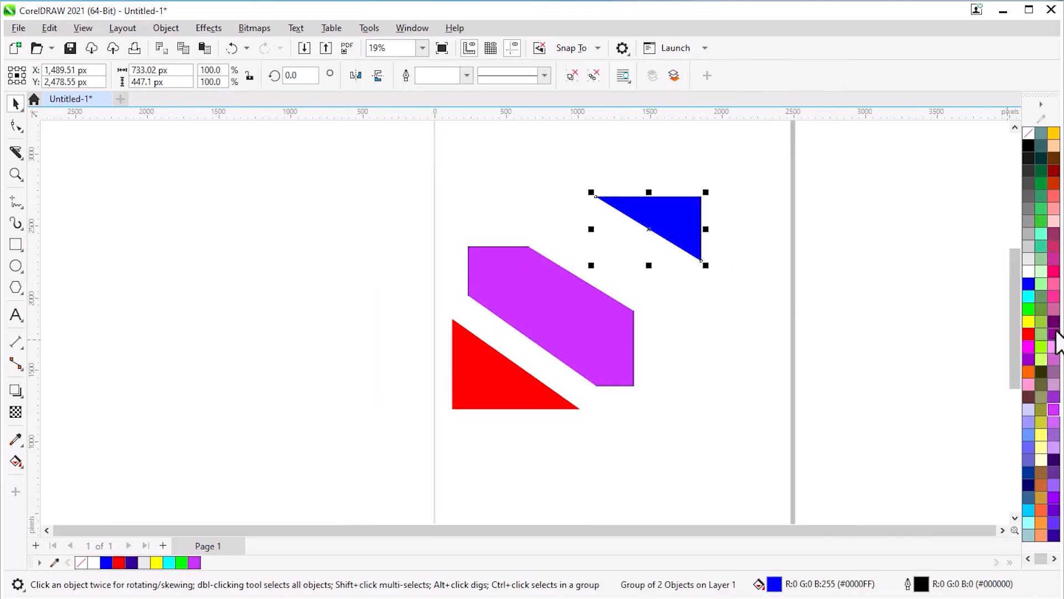
left_click(1053, 296)
Snap the pink and red triangles back against the purple middle piece to reassemble the rectangle.
scroll(648, 255, "up", 2)
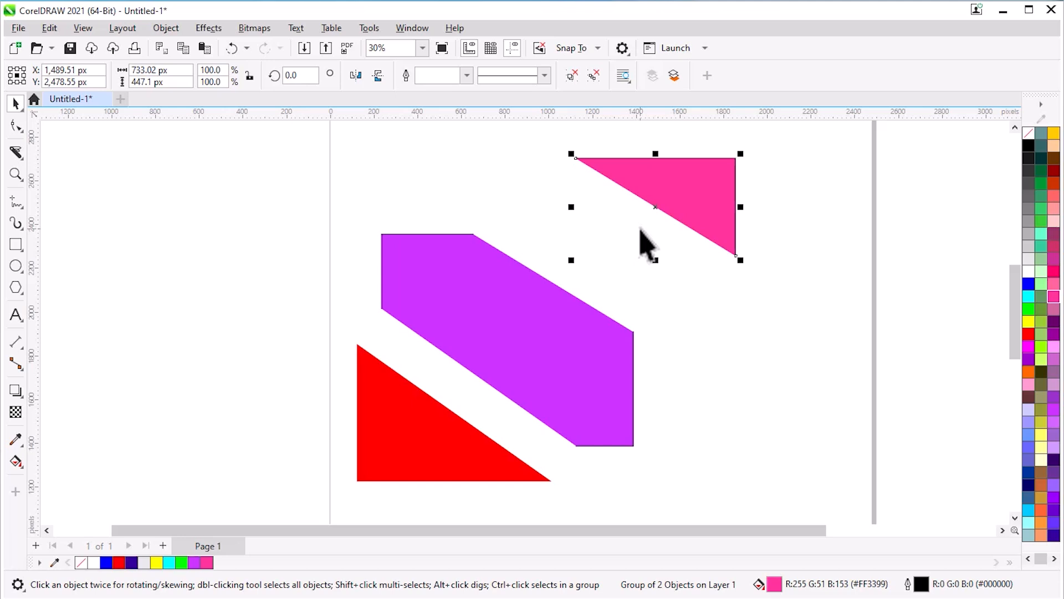
left_click_drag(575, 158, 473, 234)
left_click(397, 406)
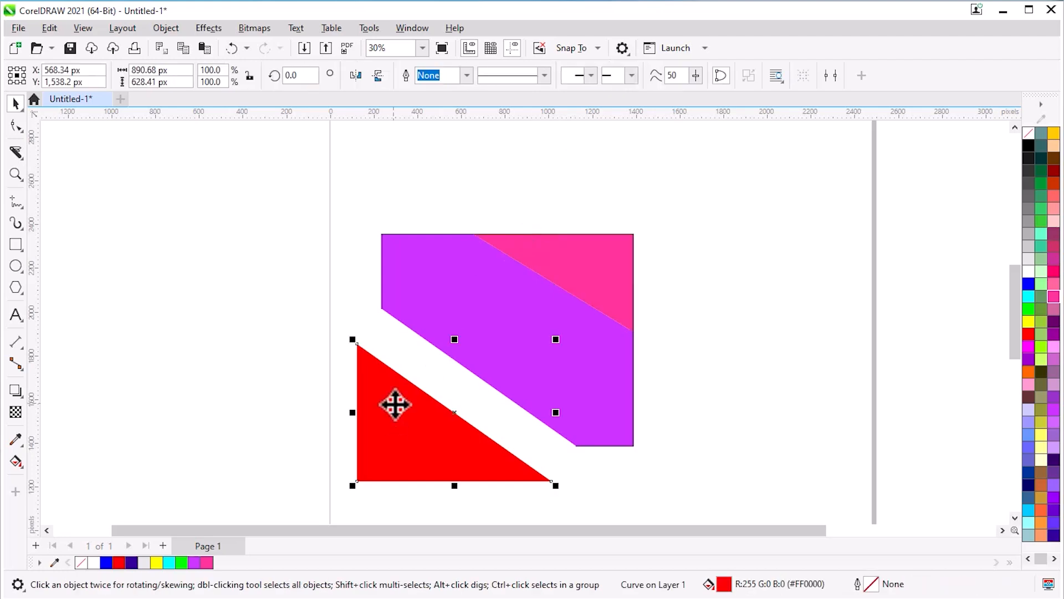
left_click_drag(357, 345, 382, 309)
left_click(510, 213)
scroll(517, 252, "down", 1)
scroll(493, 295, "up", 2)
left_click(483, 296)
left_click(653, 216)
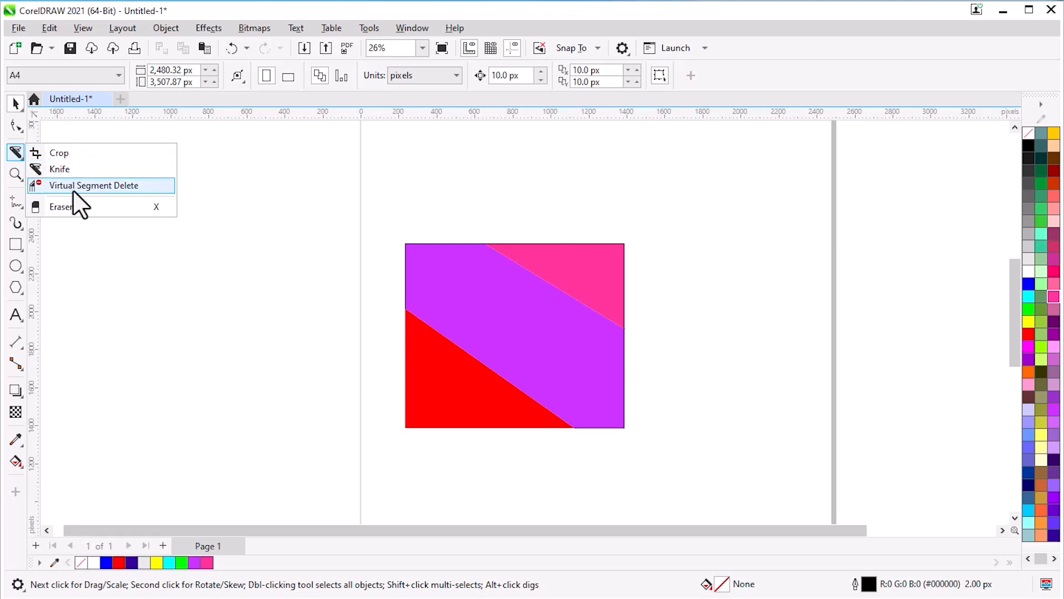
Remove the purple middle piece and its leftover outline using Virtual Segment Delete.
left_click(72, 186)
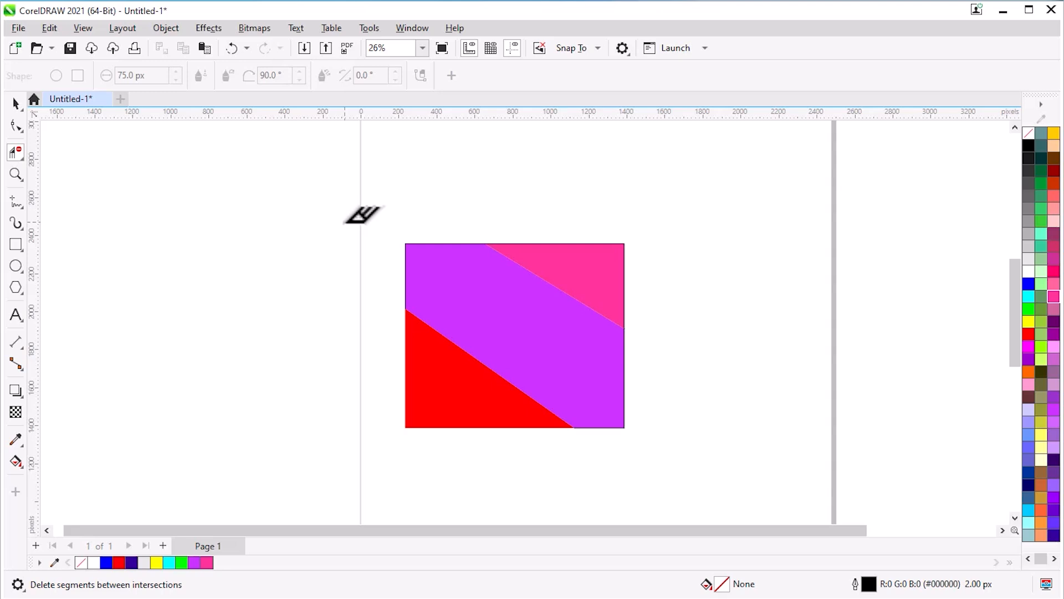
left_click_drag(363, 229, 456, 277)
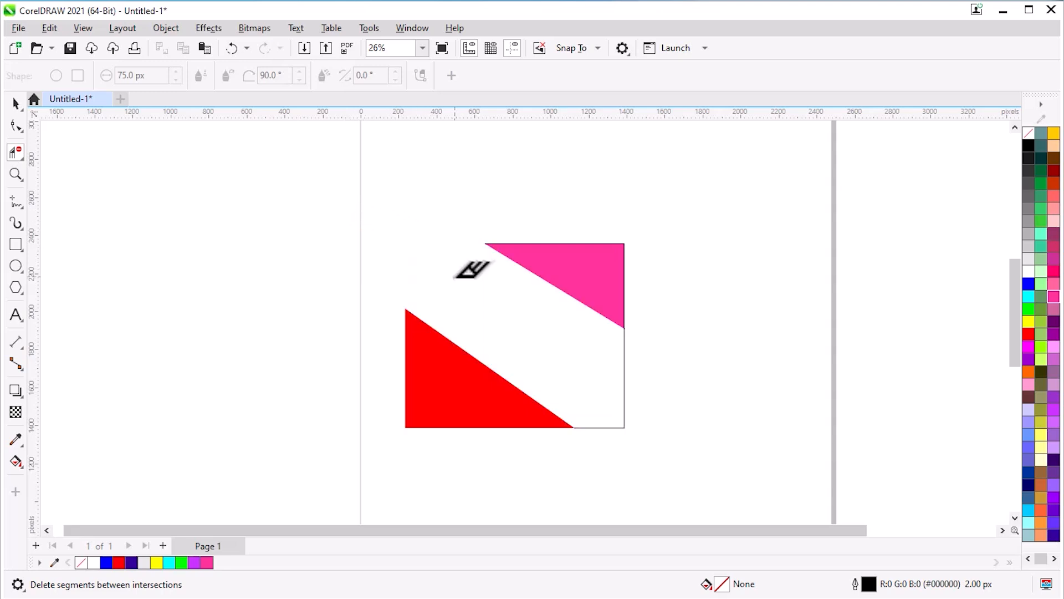
left_click_drag(584, 363, 703, 432)
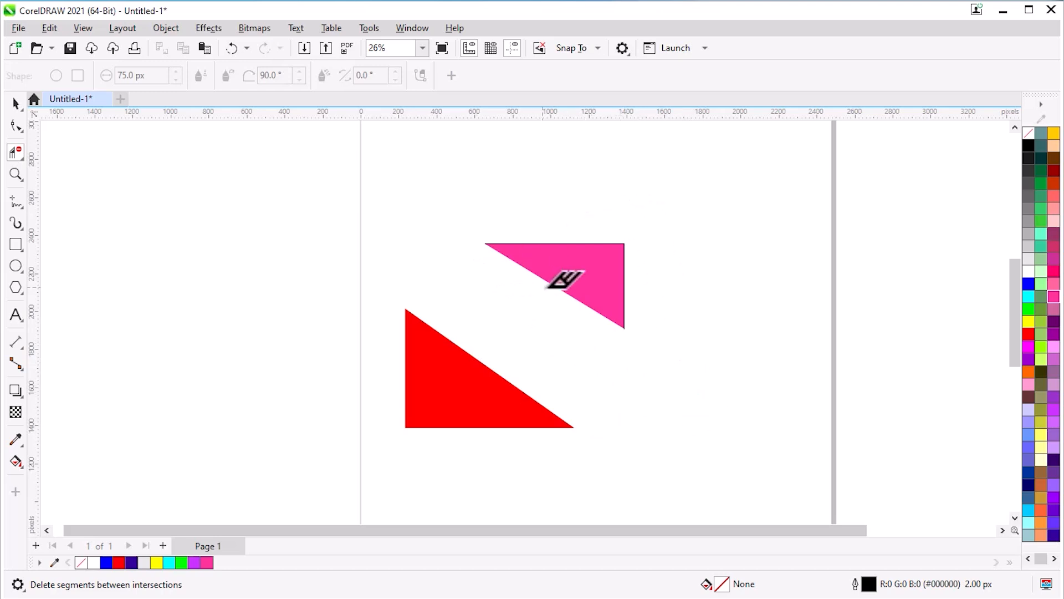
Remove the pink triangle with its remaining edge line, and the red triangle, using Virtual Segment Delete.
scroll(559, 277, "up", 1)
left_click_drag(412, 188, 613, 283)
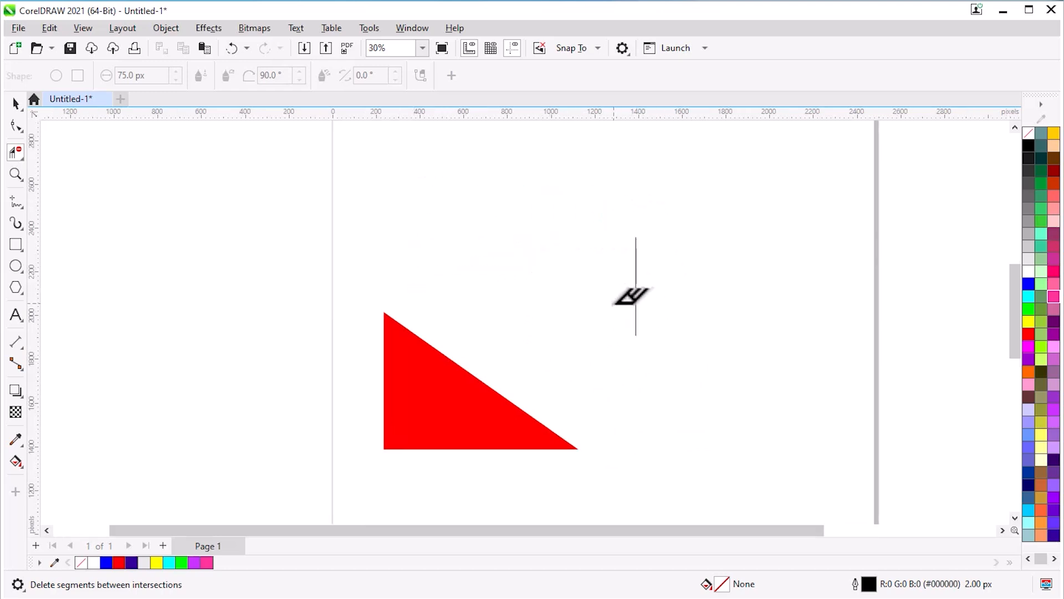
left_click_drag(701, 402, 566, 214)
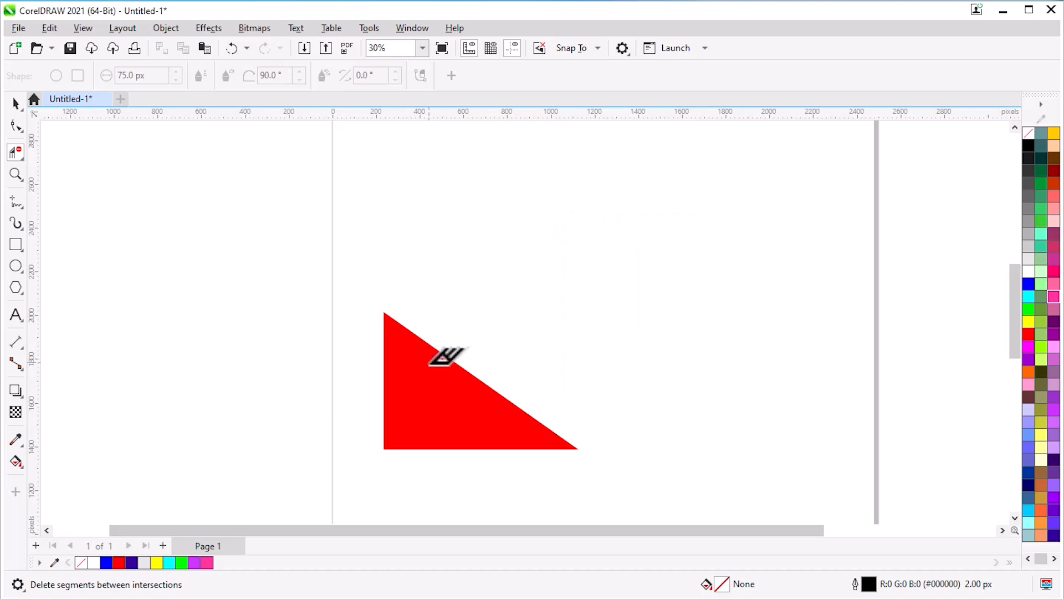
left_click_drag(316, 281, 452, 363)
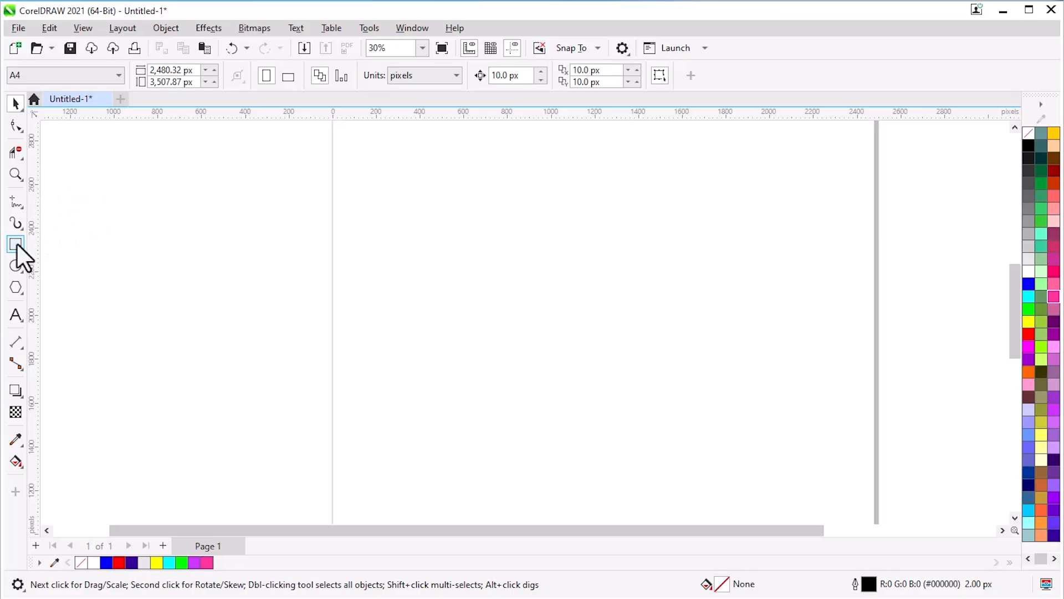
Draw a rectangle about 1,116 by 1,018 px on the empty page and fill it with red.
left_click(17, 243)
left_click_drag(419, 203, 664, 424)
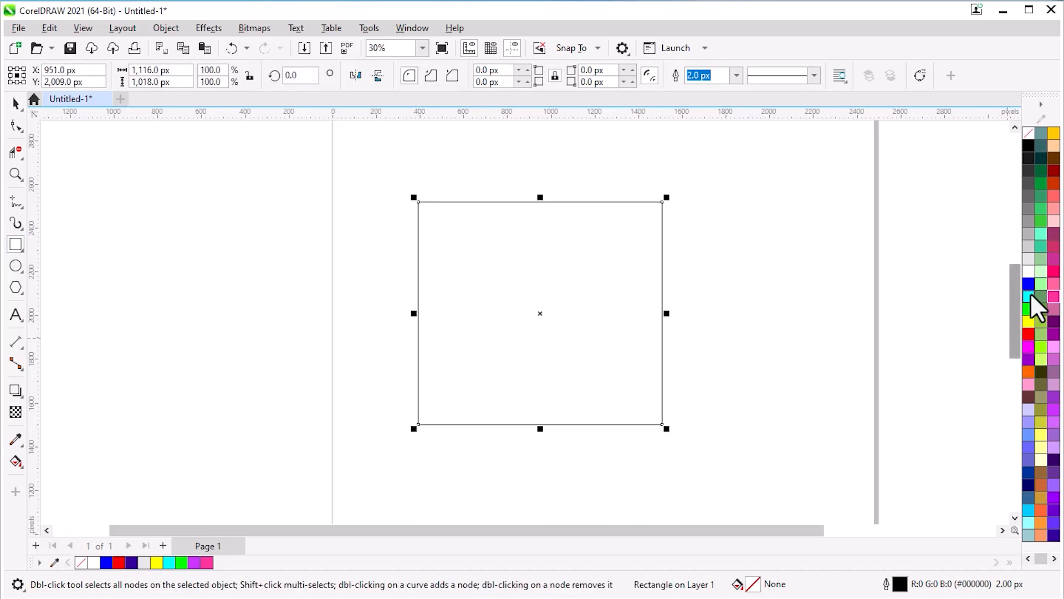
left_click(1029, 335)
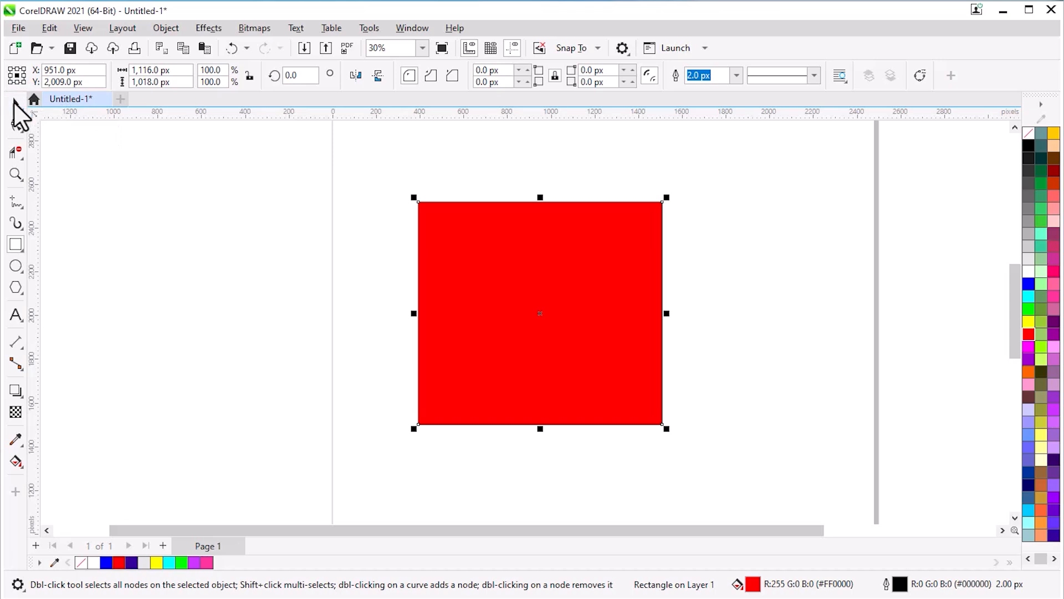
Erase rounded slots into the red rectangle from its upper-left corner and all four sides with the 75 px round Eraser.
left_click(15, 103)
left_click(16, 152)
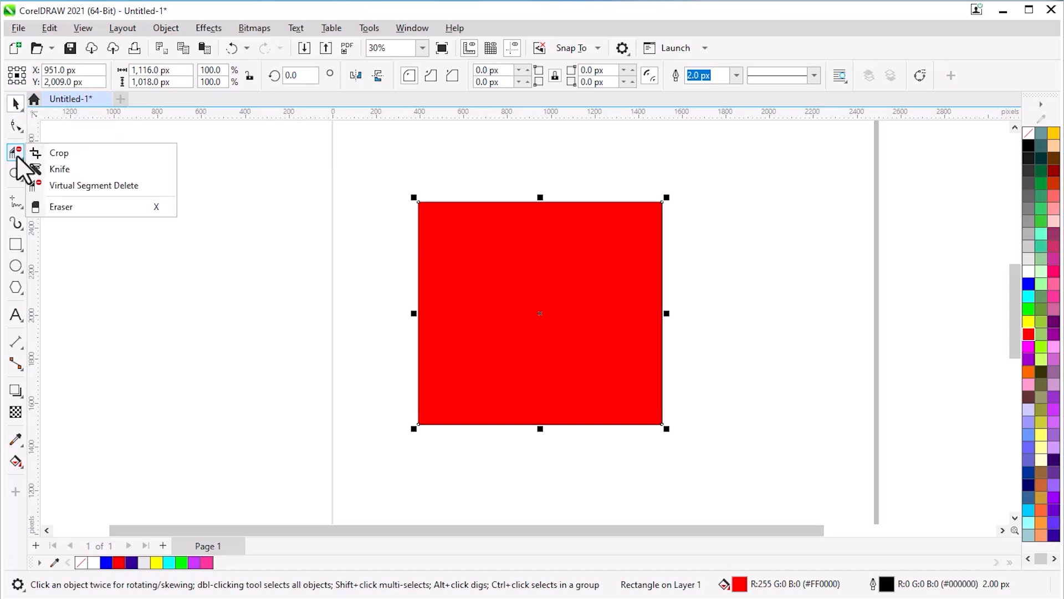
left_click(61, 207)
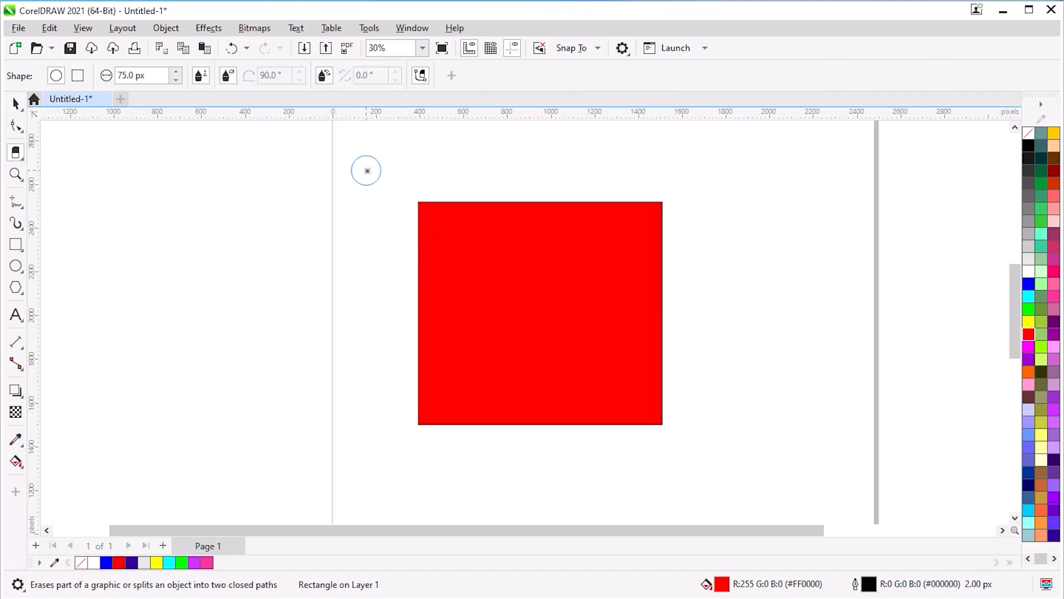
left_click_drag(366, 171, 452, 227)
left_click_drag(387, 273, 491, 298)
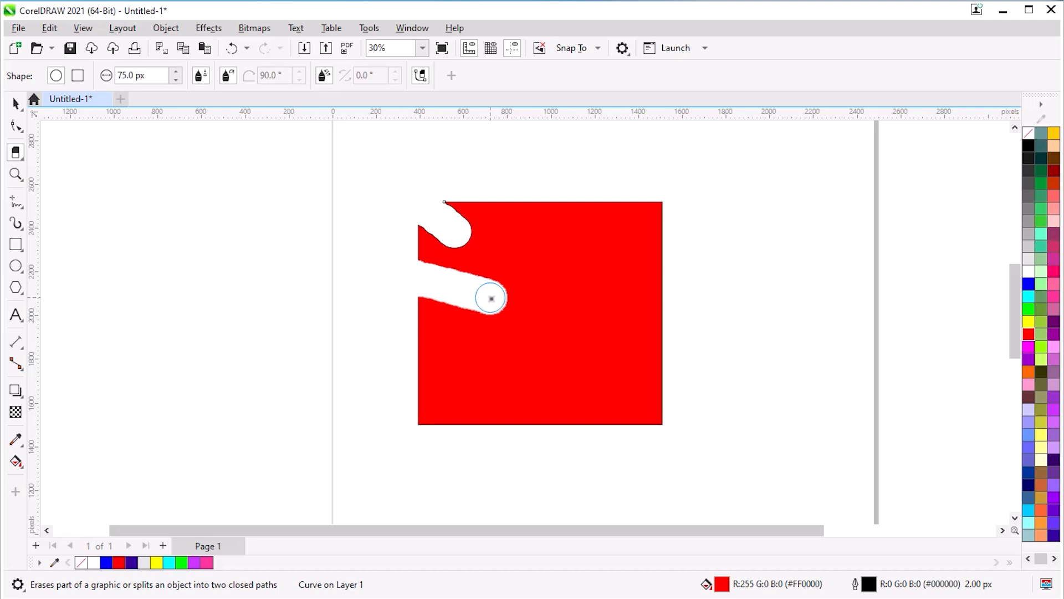
left_click_drag(538, 166, 558, 246)
left_click_drag(735, 271, 592, 303)
scroll(635, 372, "up", 1)
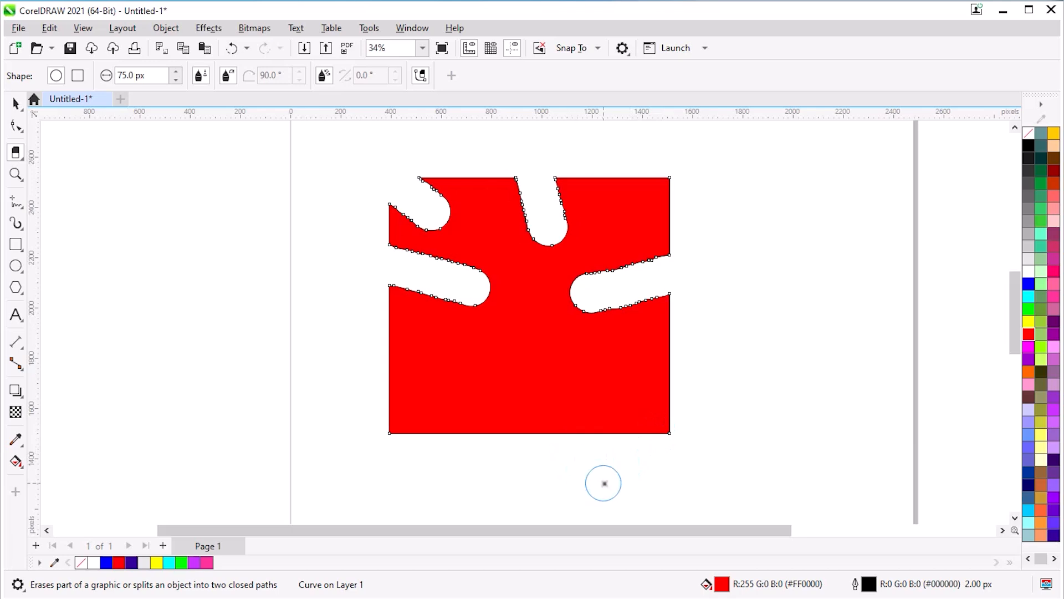
left_click_drag(603, 482, 508, 330)
Place a duplicate of the slotted red shape to the right of the original.
key("space")
scroll(360, 227, "down", 2)
left_click_drag(425, 228, 596, 241)
right_click(596, 241)
scroll(715, 283, "up", 1)
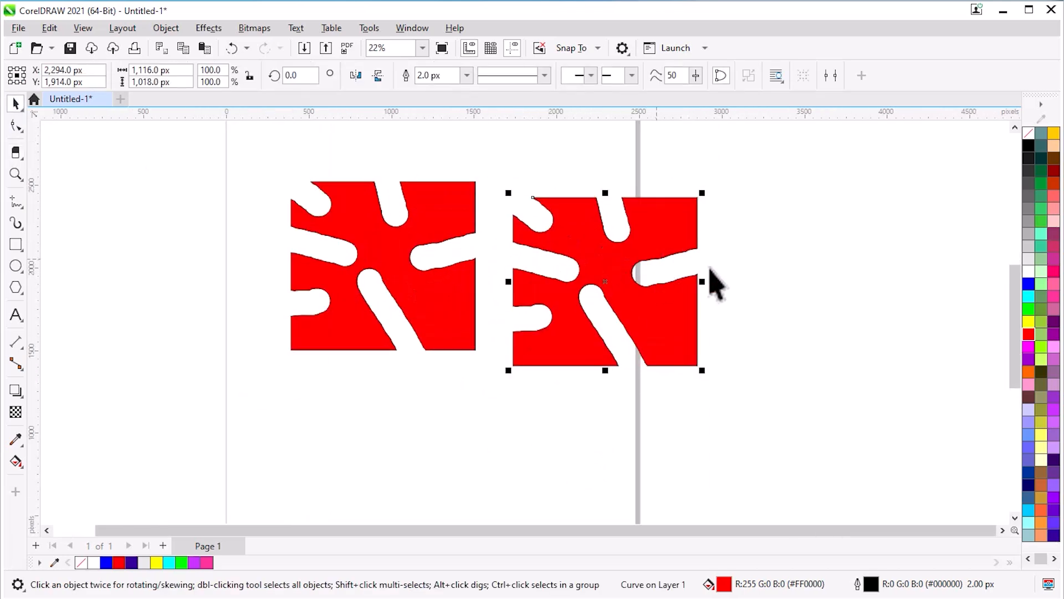
Fill the duplicated slotted shape with blue and move it so it partly overlaps the red original.
left_click(1029, 291)
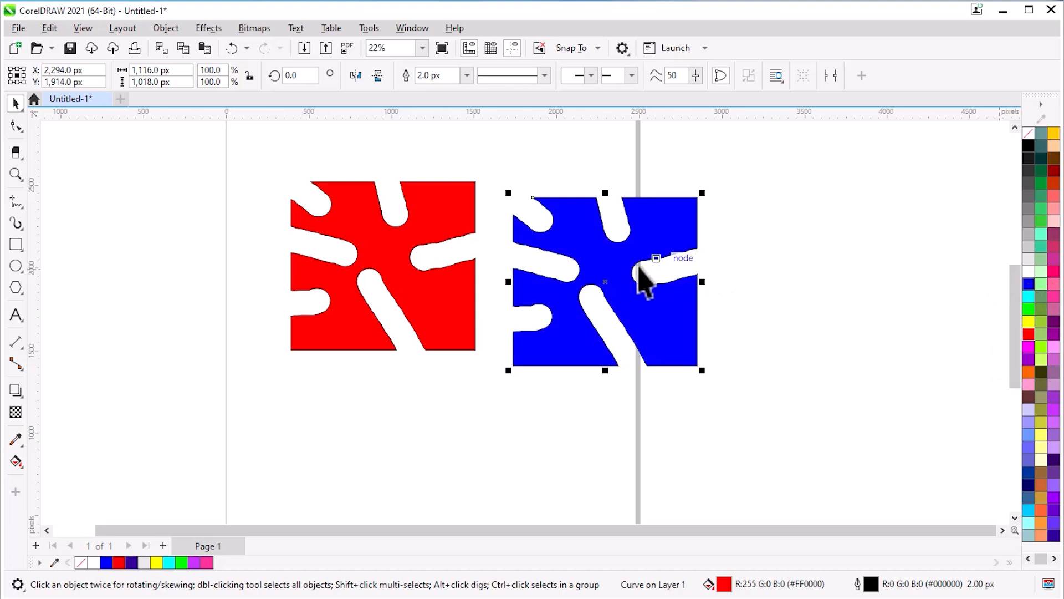
scroll(594, 255, "up", 1)
left_click_drag(571, 260, 382, 243)
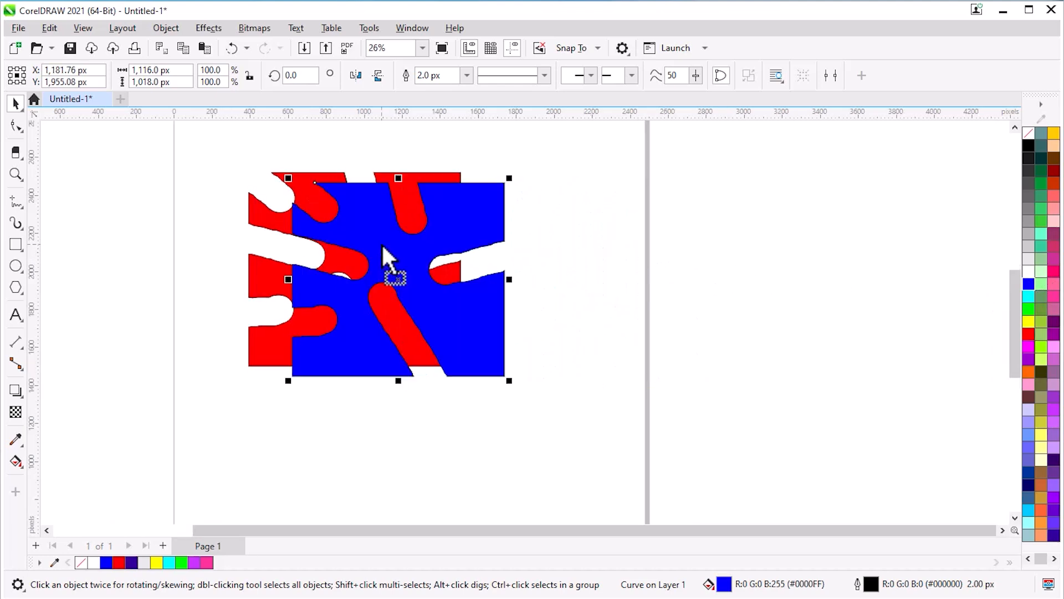
Erase a diagonal slot from the blue shape's upper-left corner towards its center with the 75 px round Eraser.
scroll(459, 240, "up", 1)
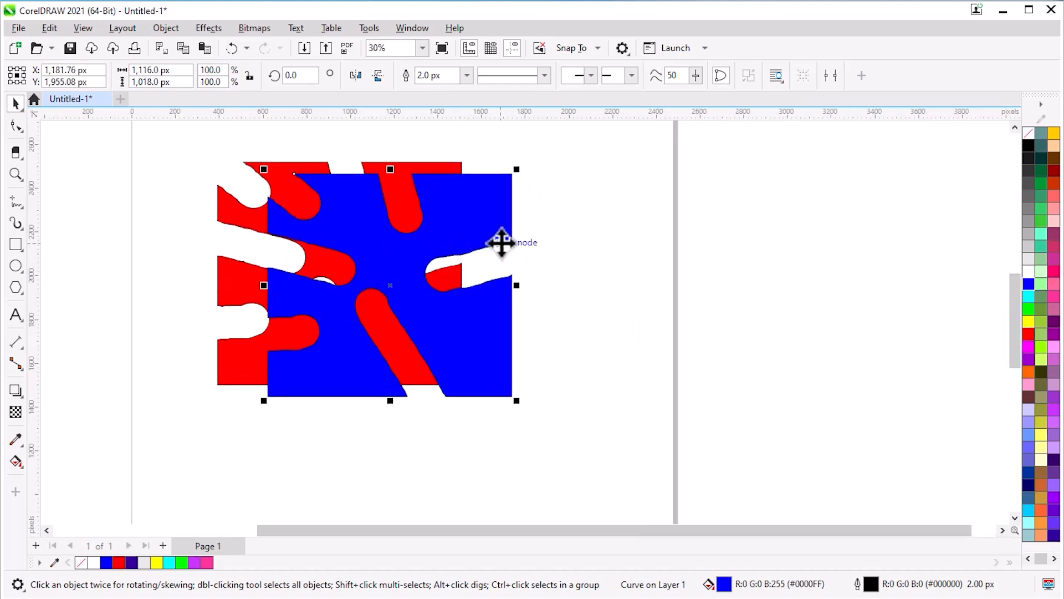
scroll(475, 281, "down", 1)
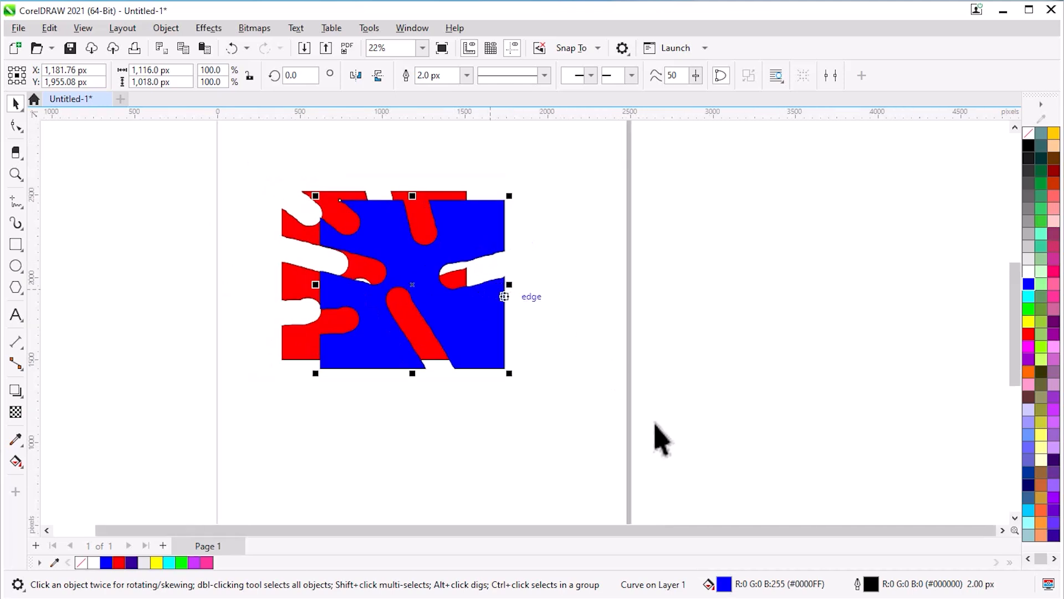
key("x")
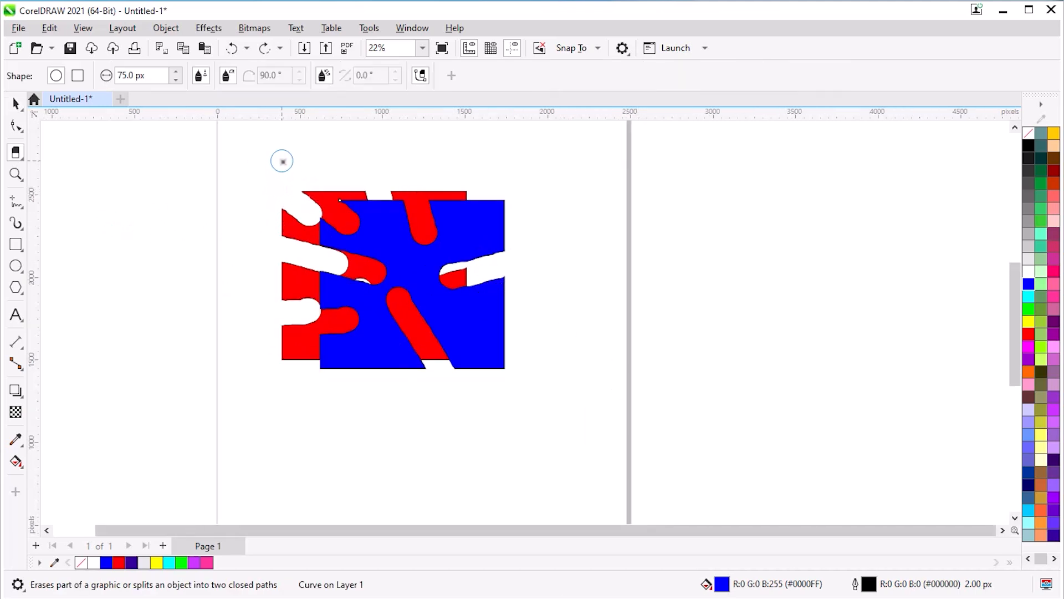
left_click_drag(316, 211, 410, 262)
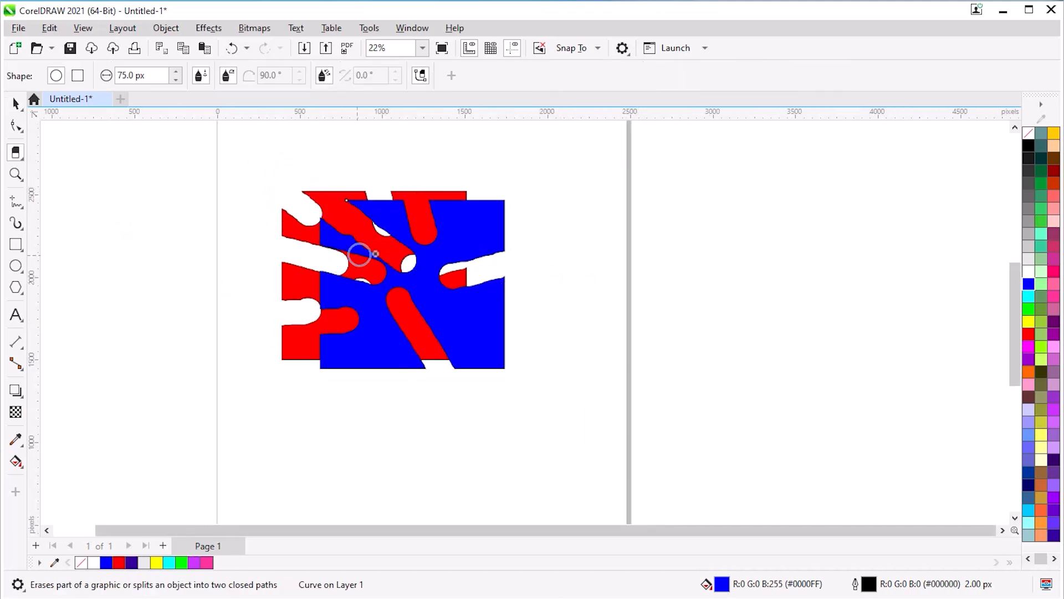
Erase the exposed upper and middle parts of the red shape's left edge with the 75 px round Eraser.
scroll(398, 223, "up", 1)
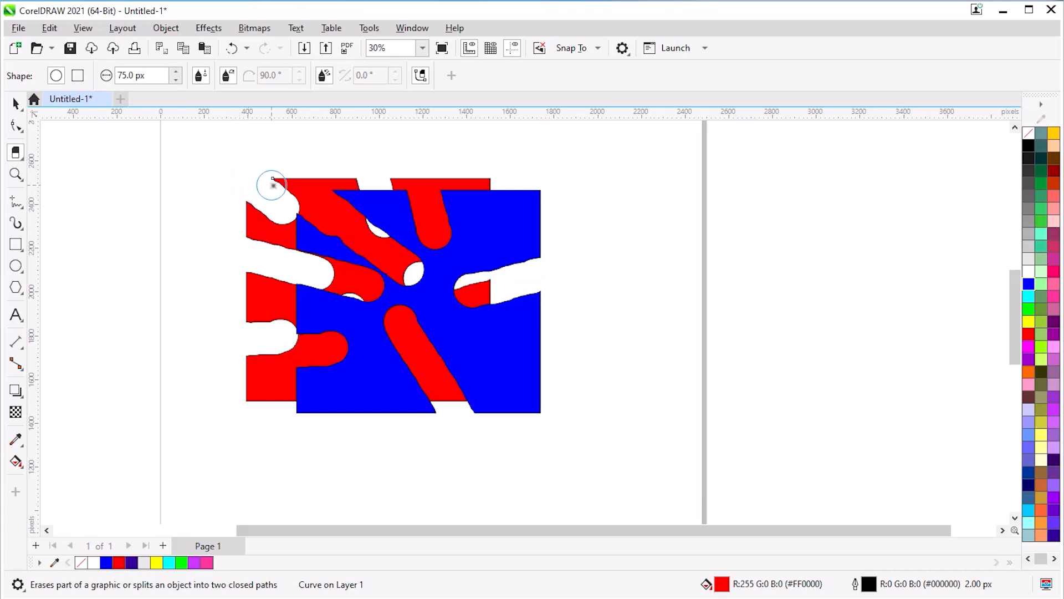
left_click_drag(247, 187, 258, 227)
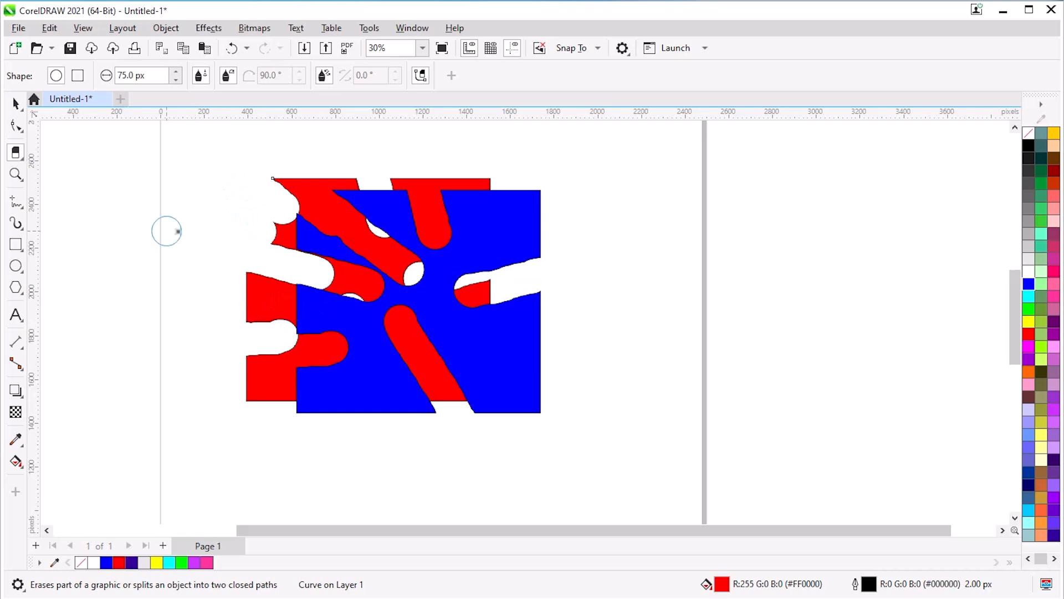
left_click_drag(252, 277, 261, 313)
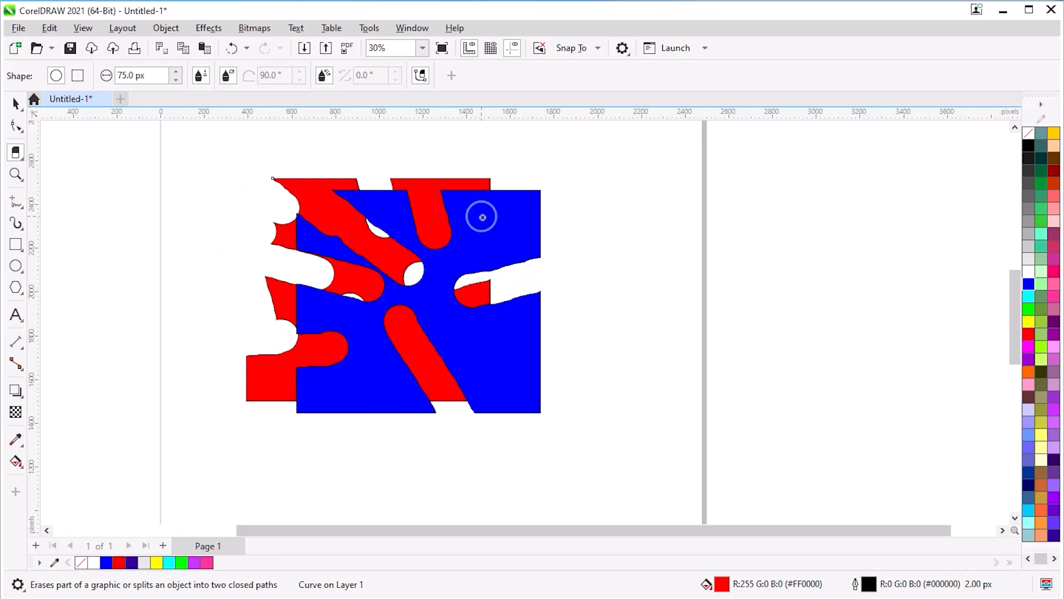
Make the blue shape the Eraser's target and erase a diagonal slot inward from its upper-right corner.
left_click(482, 217, "alt")
left_click_drag(571, 177, 485, 233)
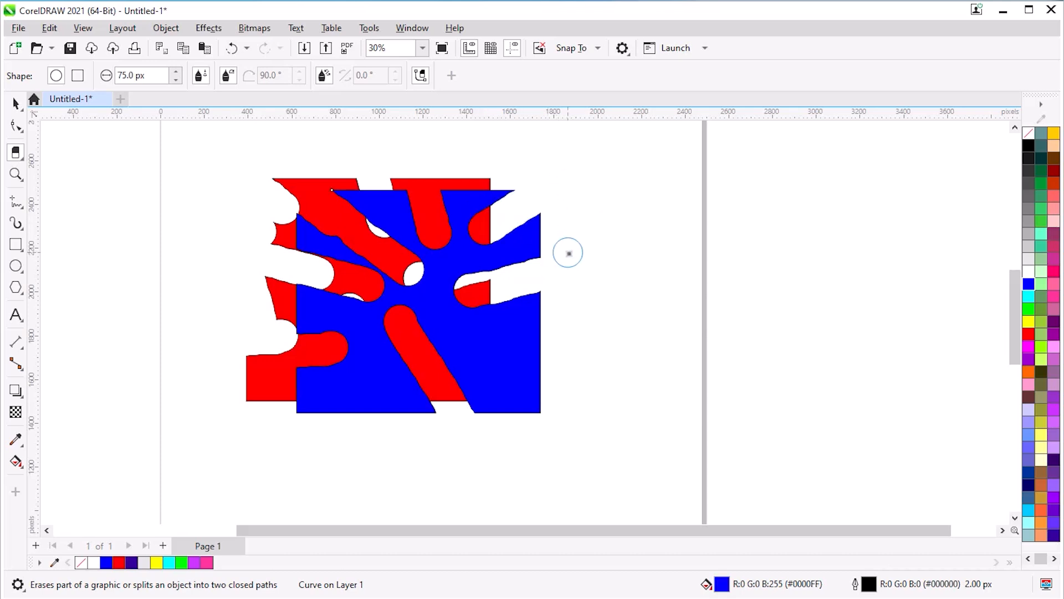